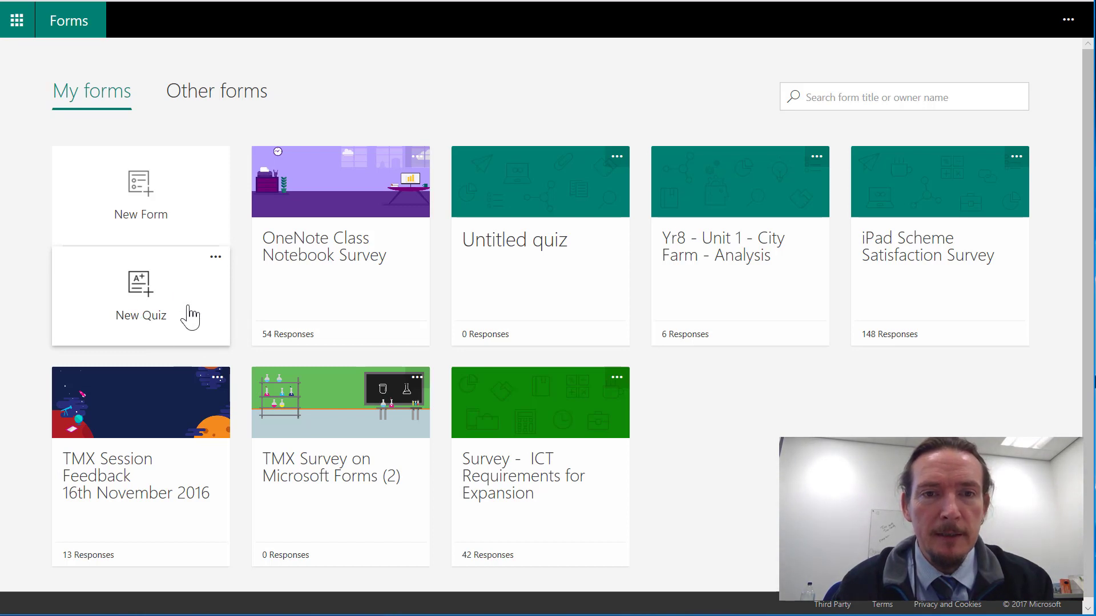
Create the quiz "TMX Microsoft Forms Flipped Quiz", described as "A quick quiz to give staff an idea of how Microsoft Forms can be used for Flipped Learning.".
click(191, 317)
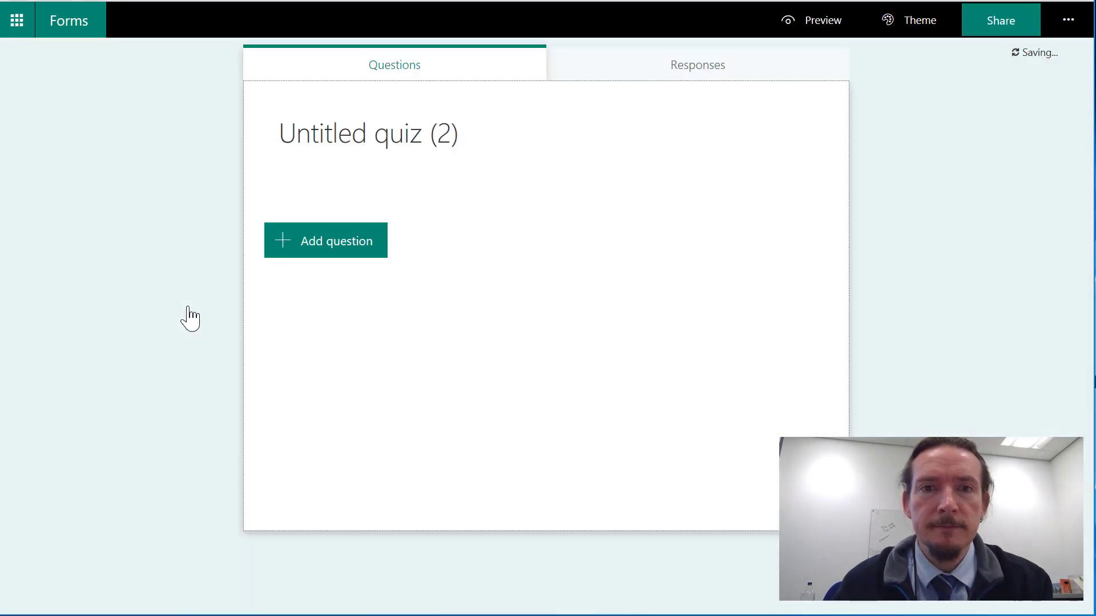
click(480, 144)
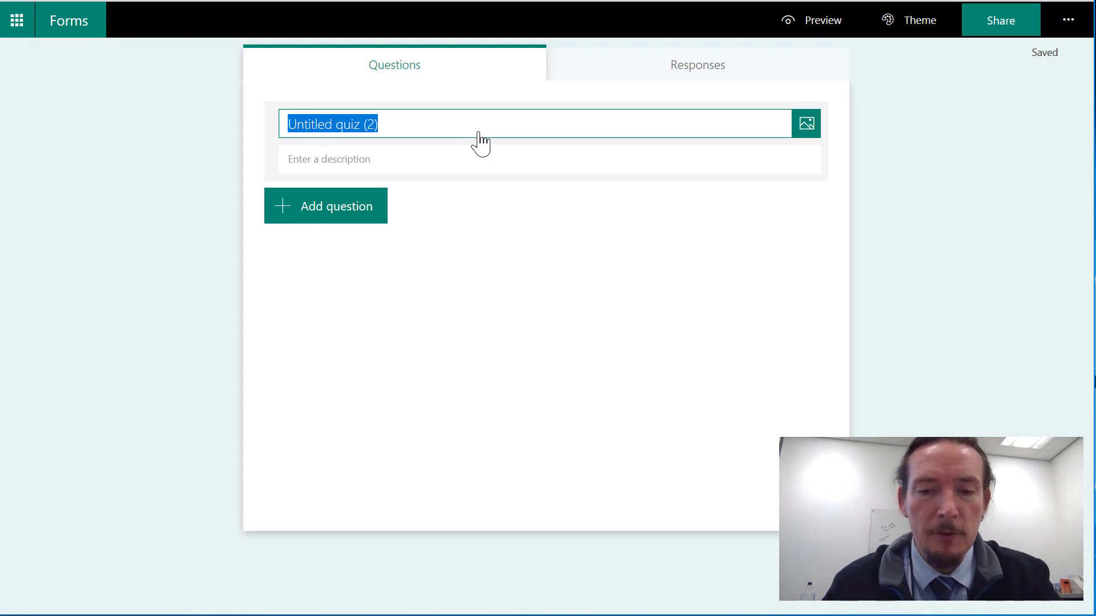
text(TMX F)
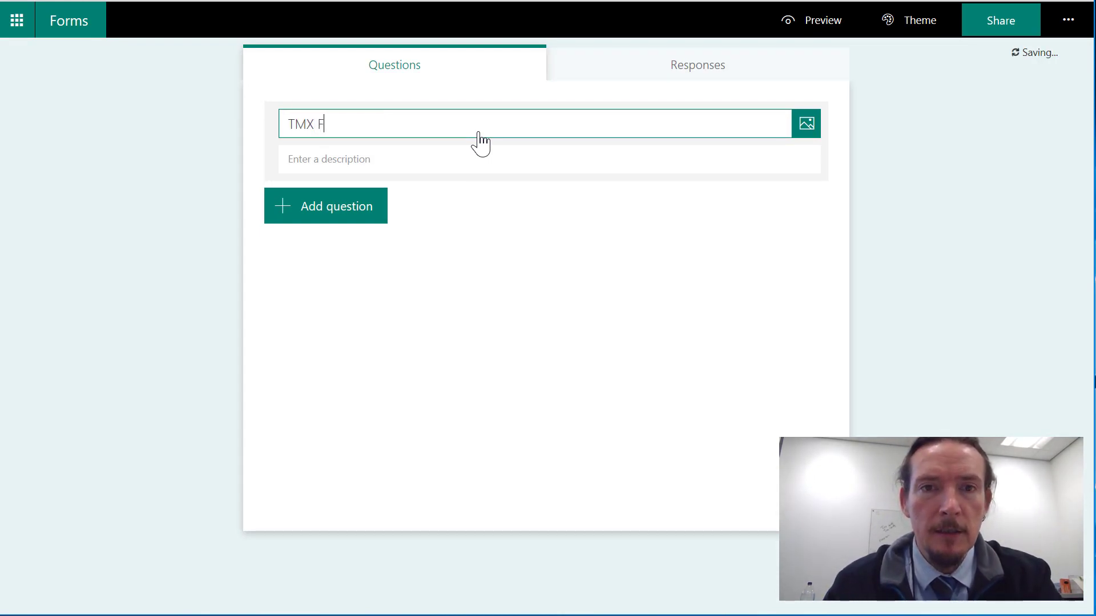
key(BackSpace)
text(M)
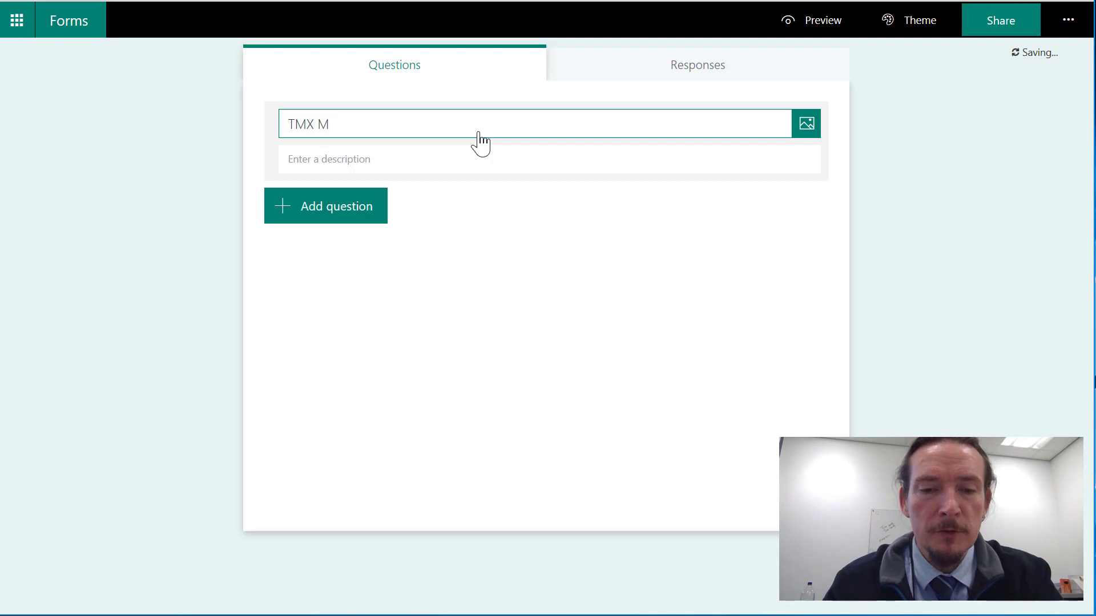
text(icrosof)
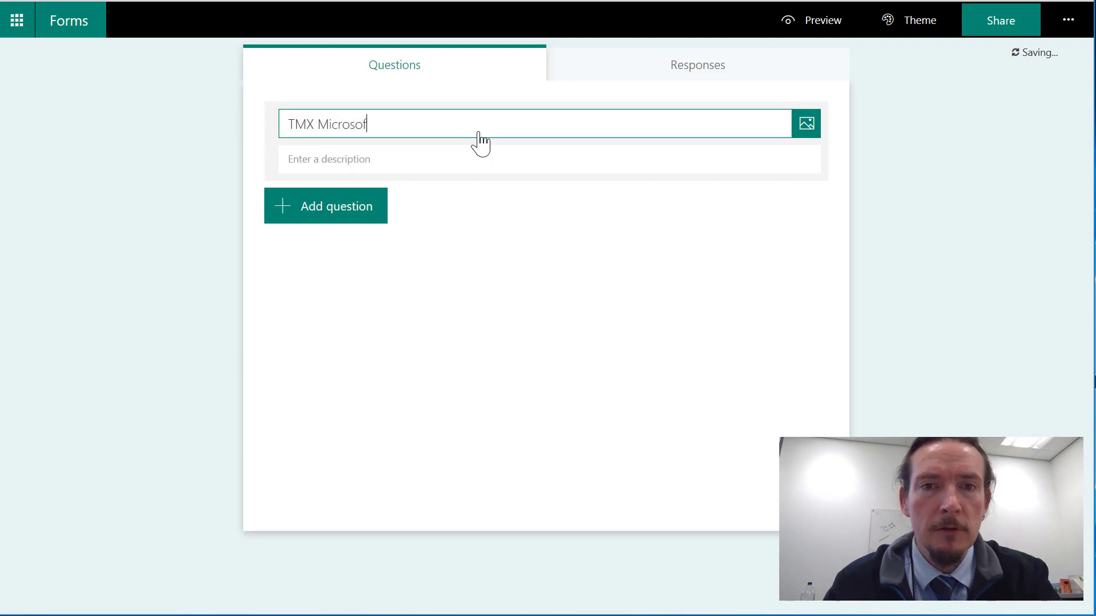
text(t Forms )
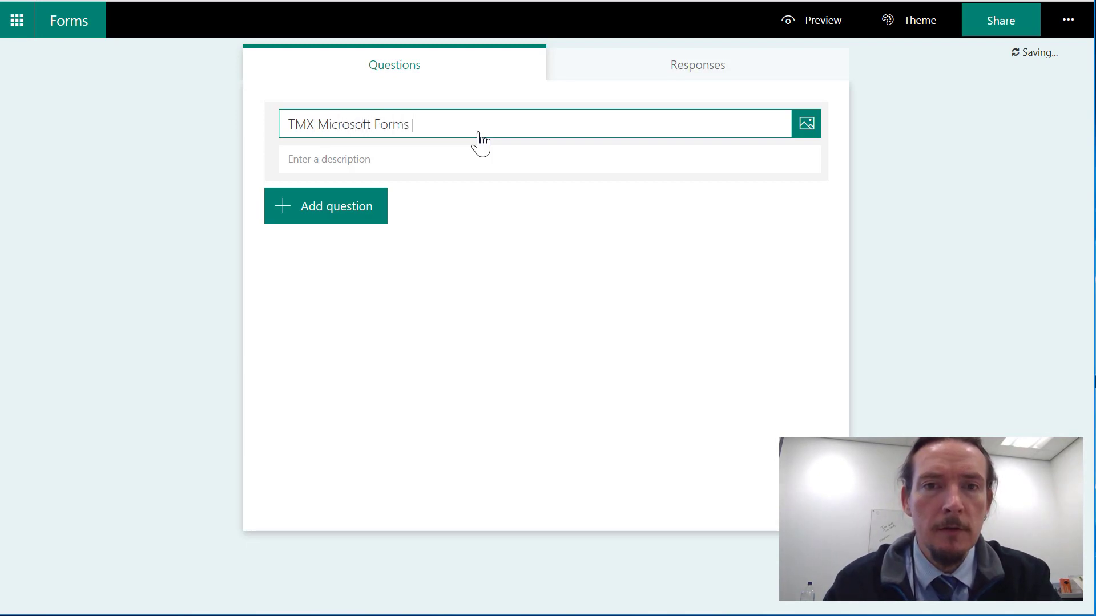
text(Fli)
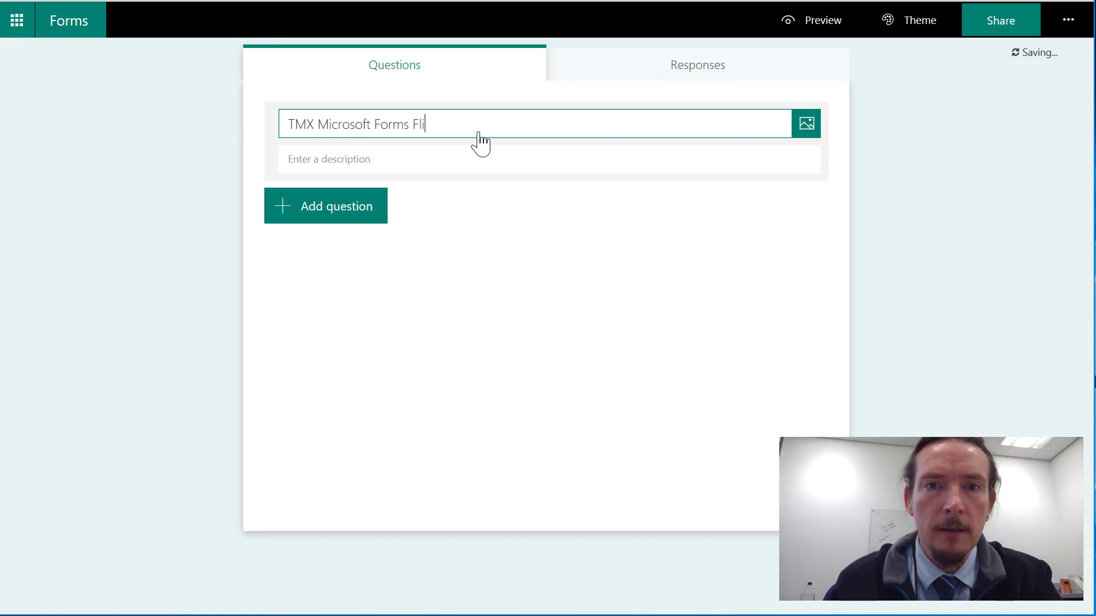
text(pped Quiz)
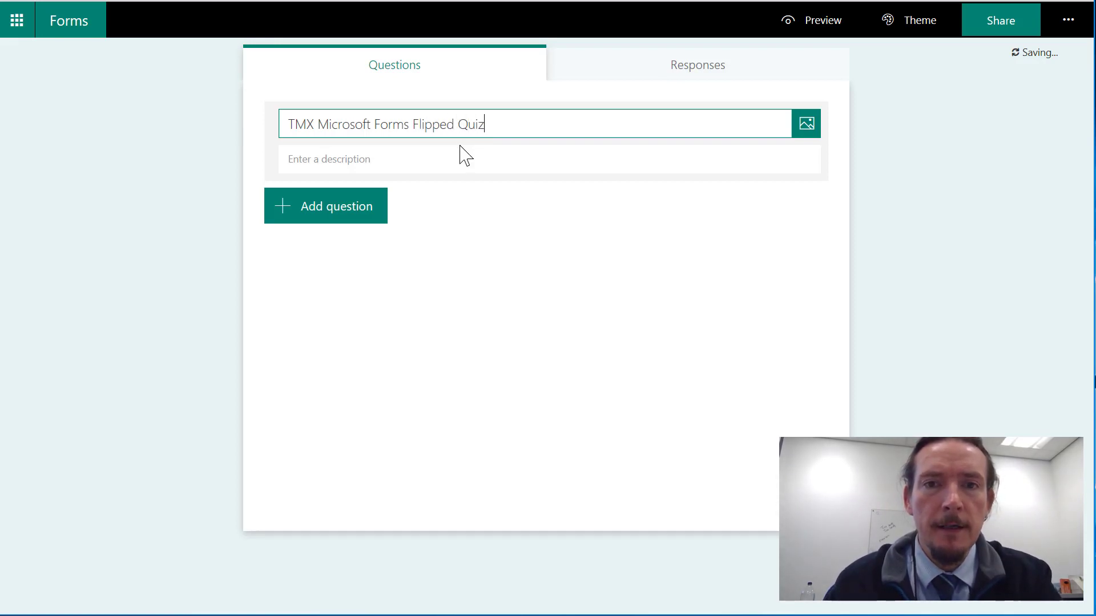
click(461, 152)
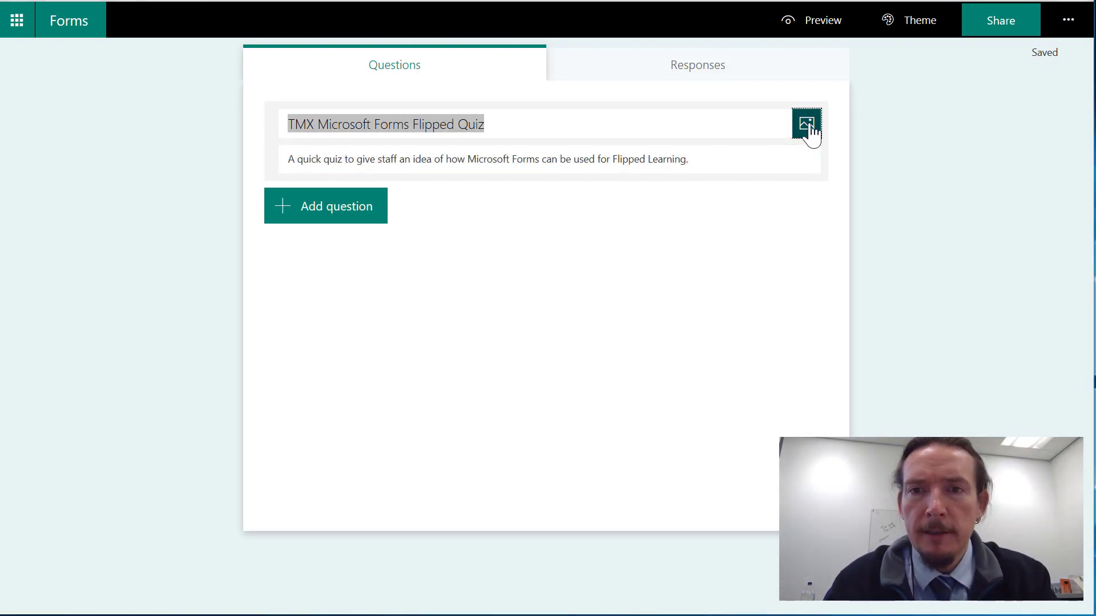
Add the green "Flip Your Classroom" picture beside the quiz title from a Bing image search for "flipped learning".
click(807, 131)
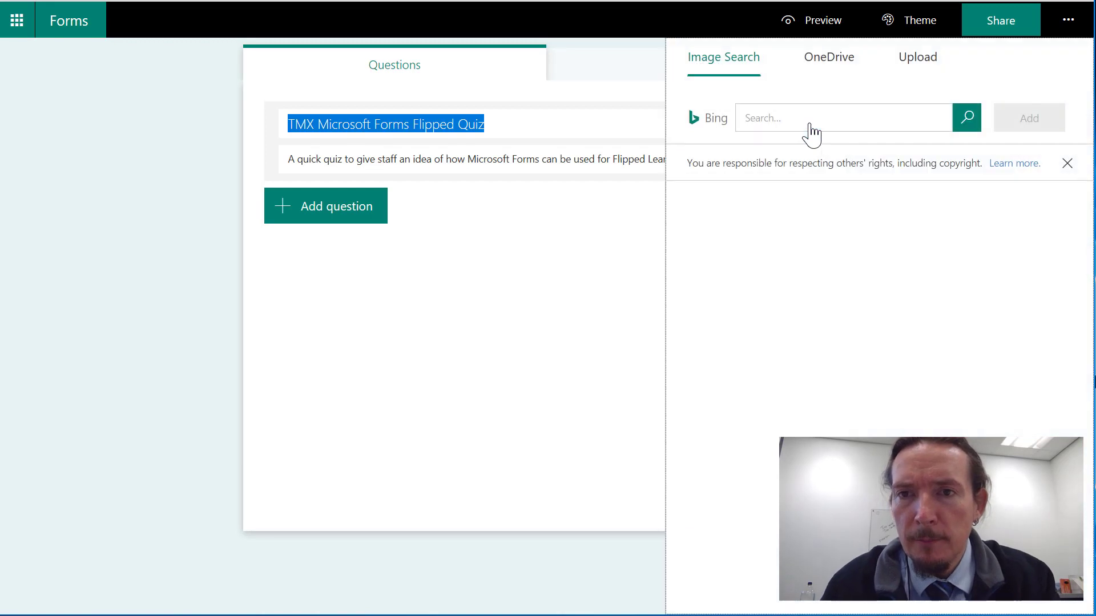
click(875, 121)
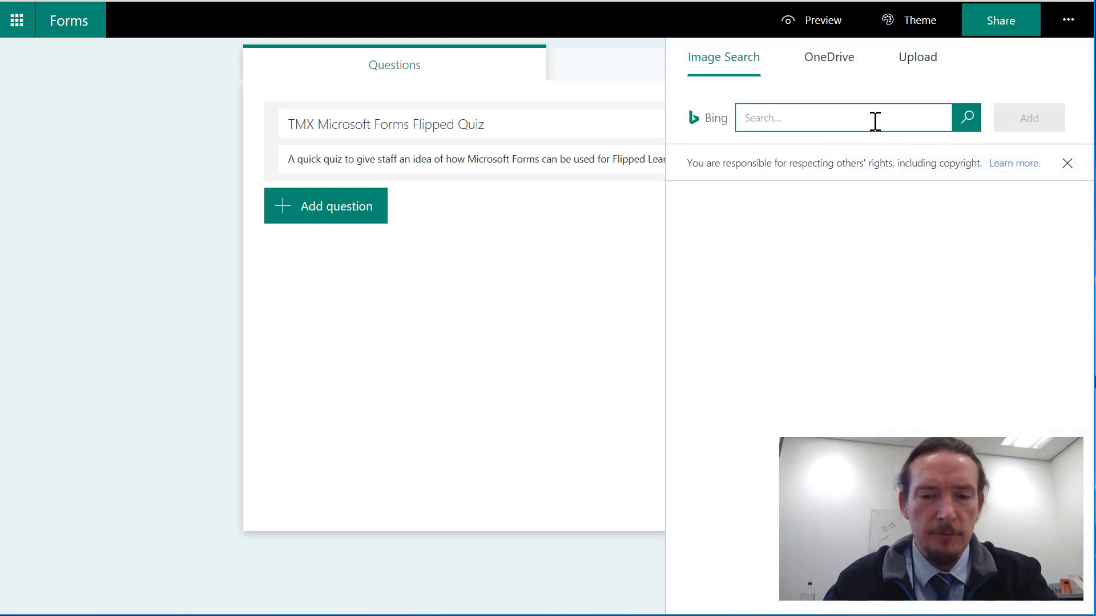
text(flipped)
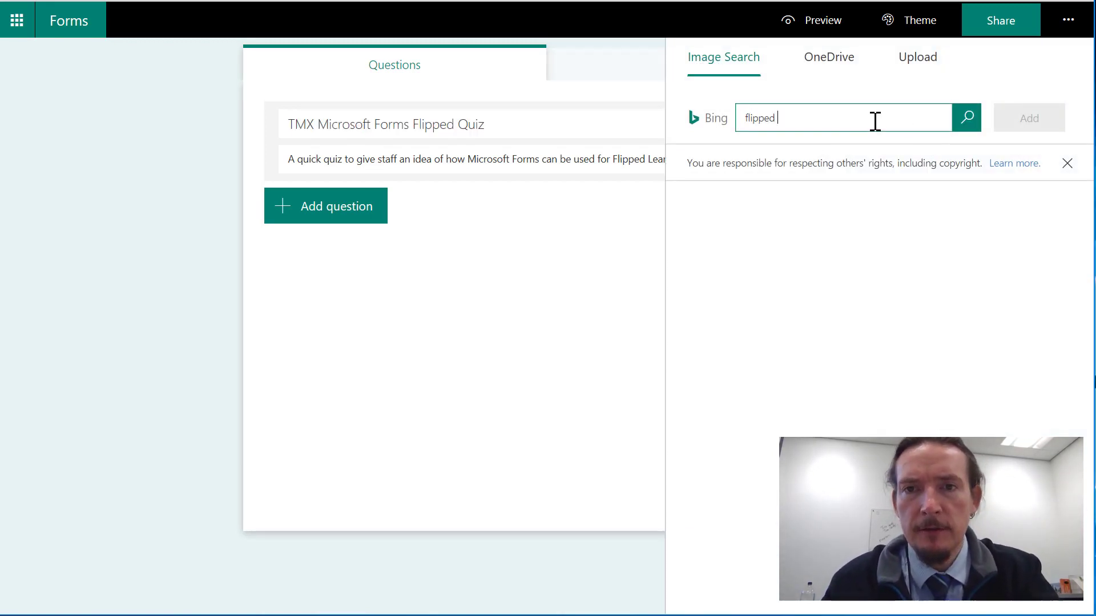
text( learning)
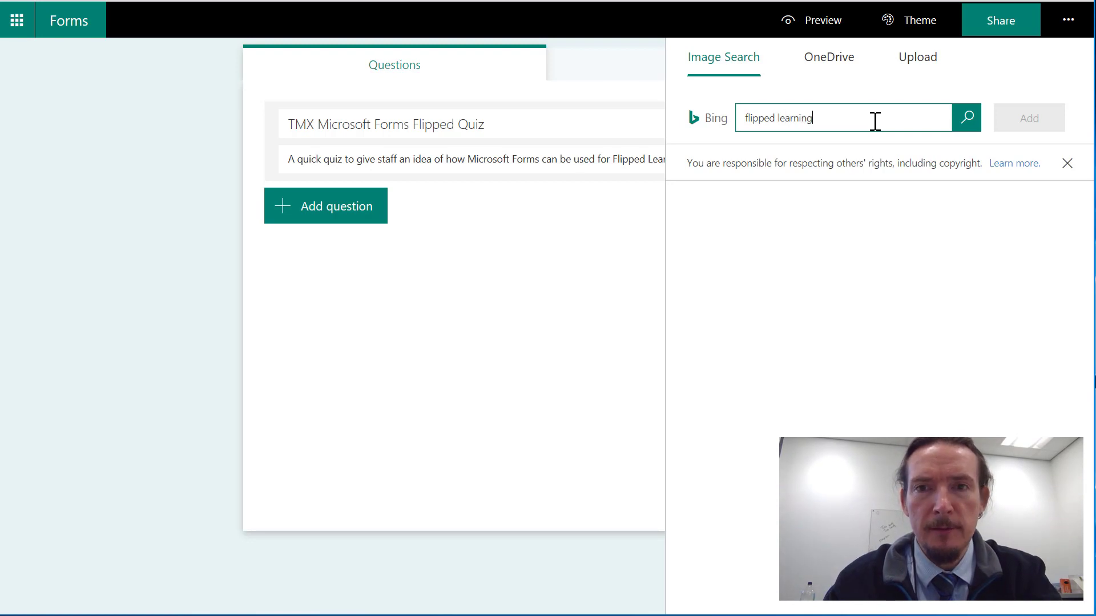
click(979, 118)
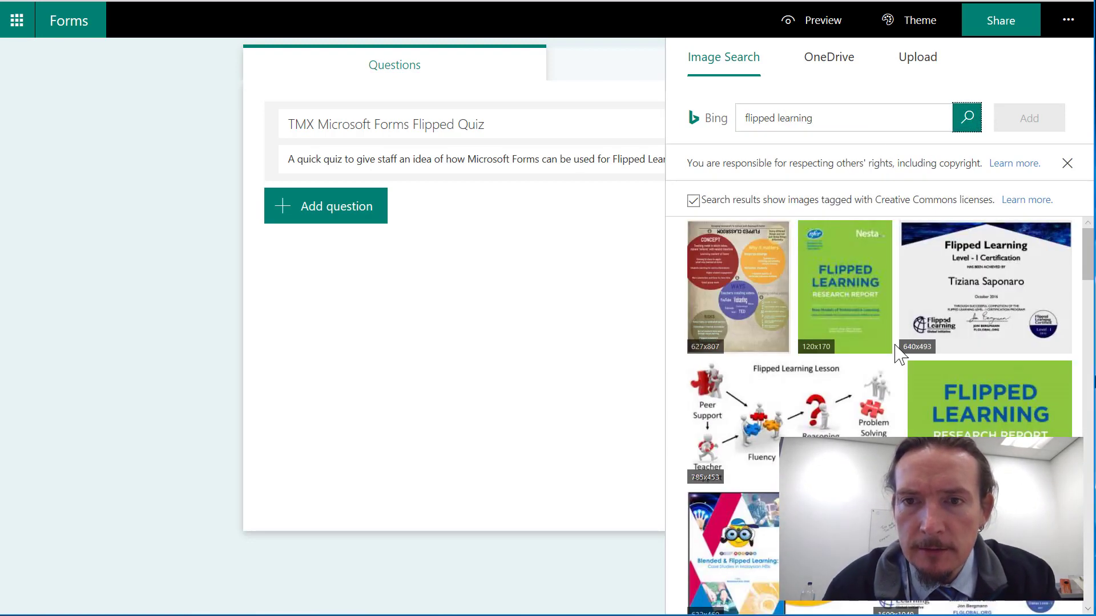
scroll(896, 354, down, 8)
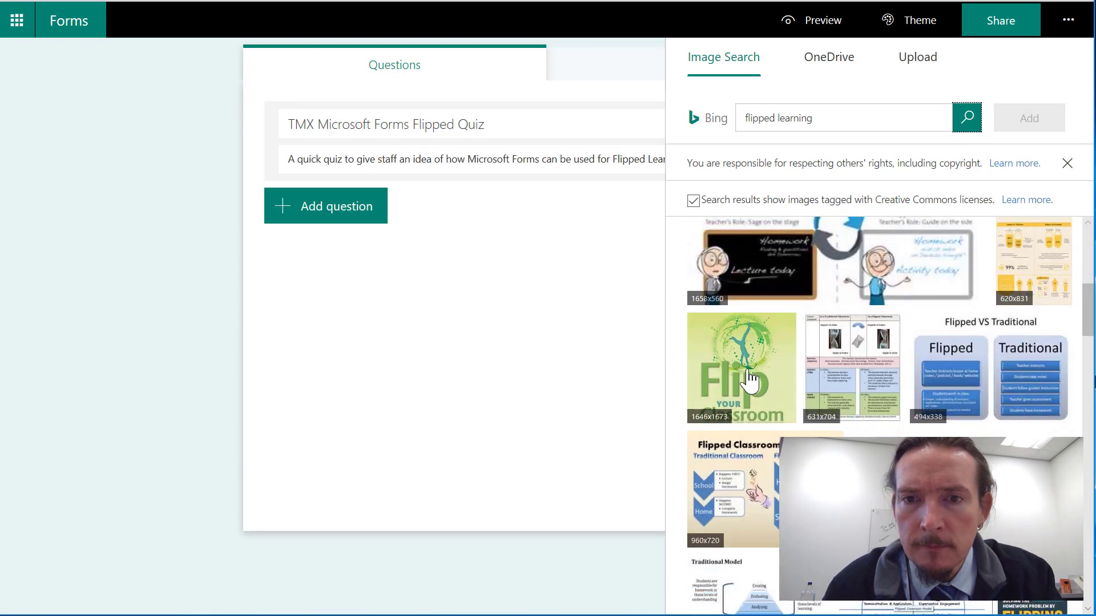
click(749, 378)
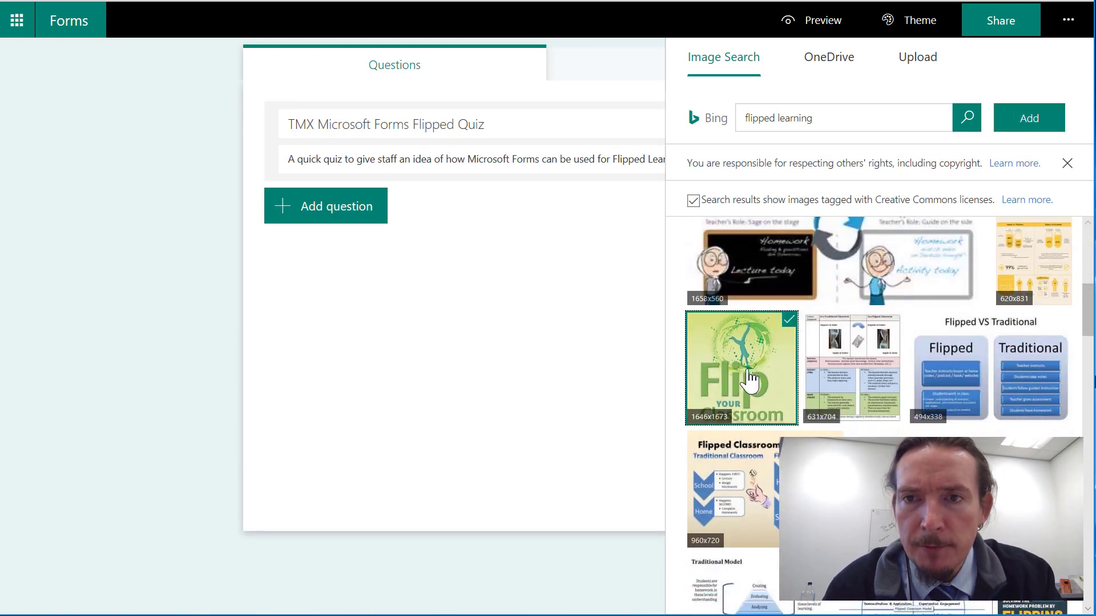
click(1030, 119)
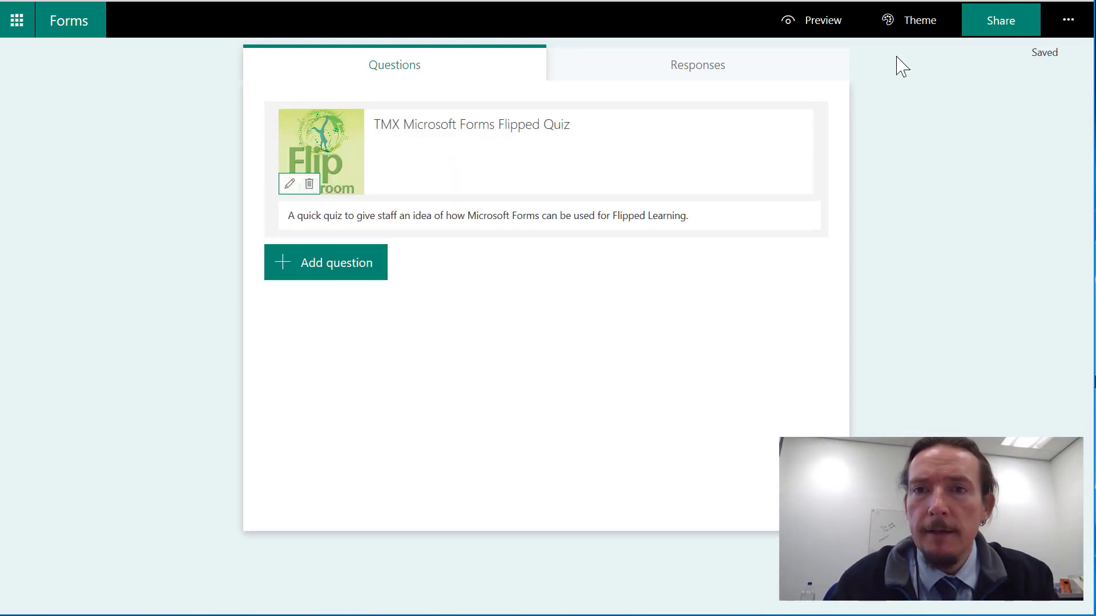
Apply the plain green colour theme to the quiz after trying the park, laboratory and cloudy hills themes.
click(920, 20)
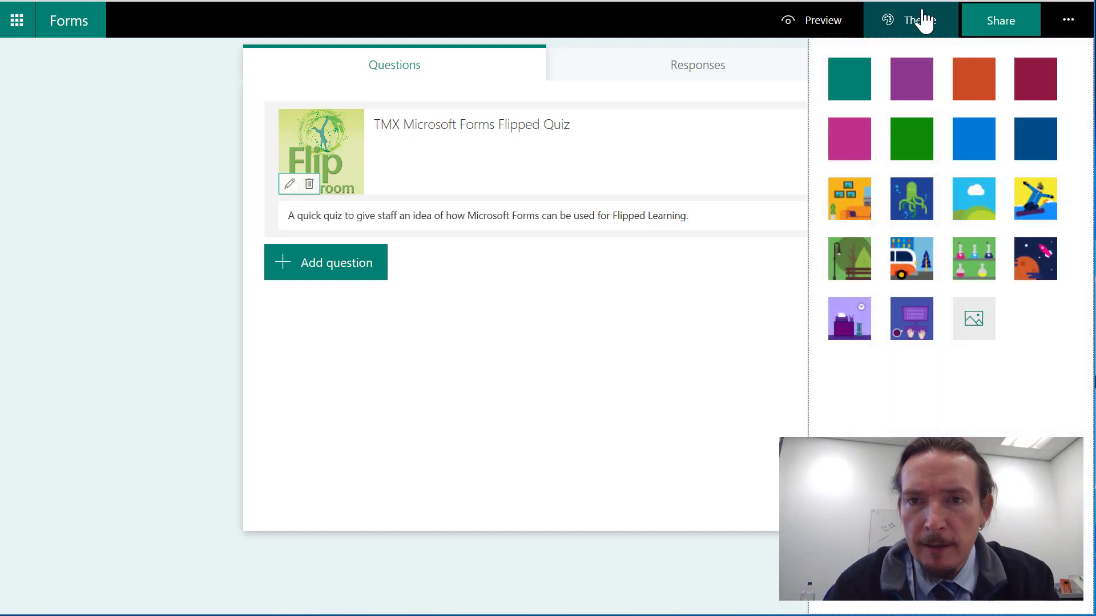
click(848, 264)
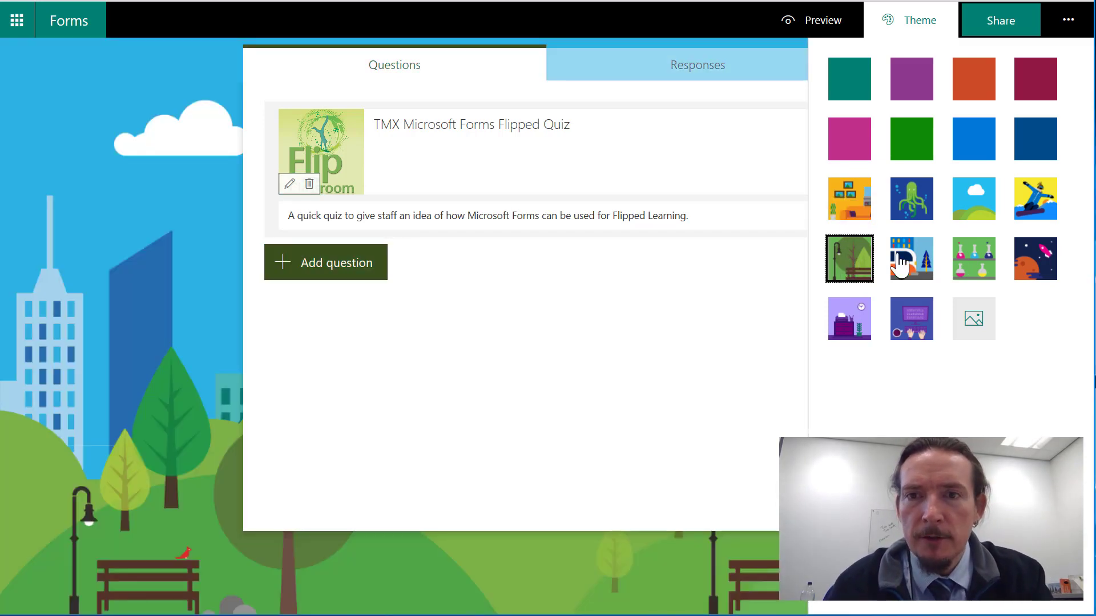
click(986, 263)
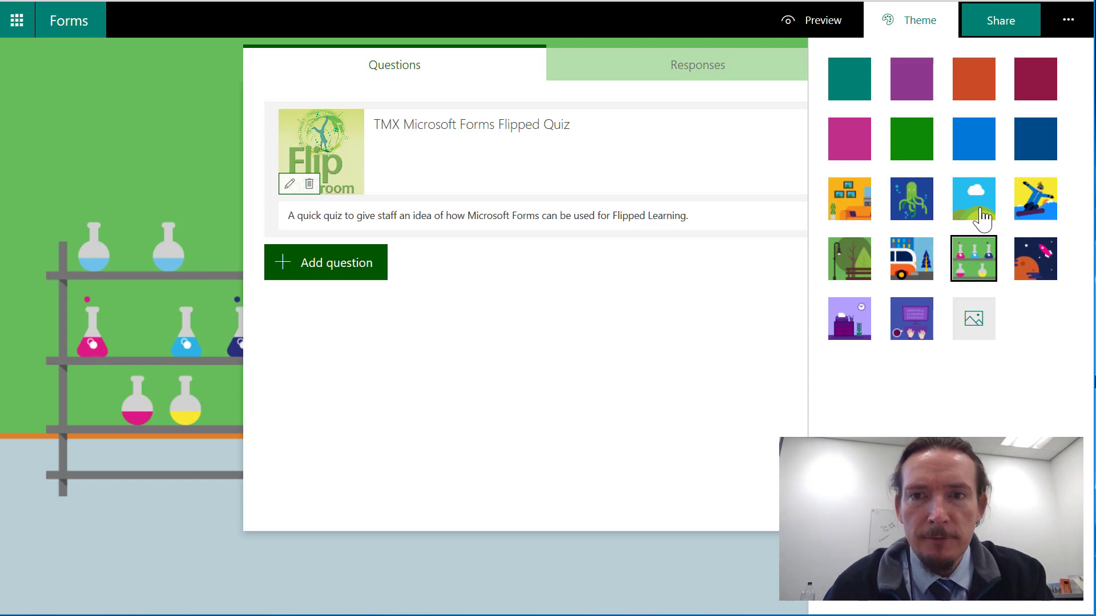
click(983, 219)
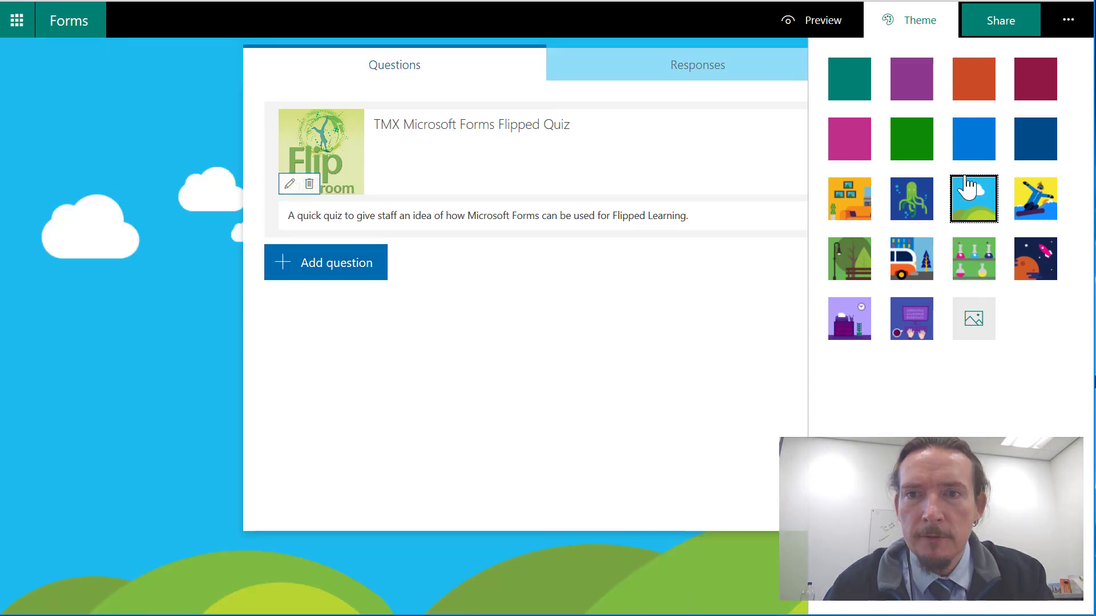
click(922, 151)
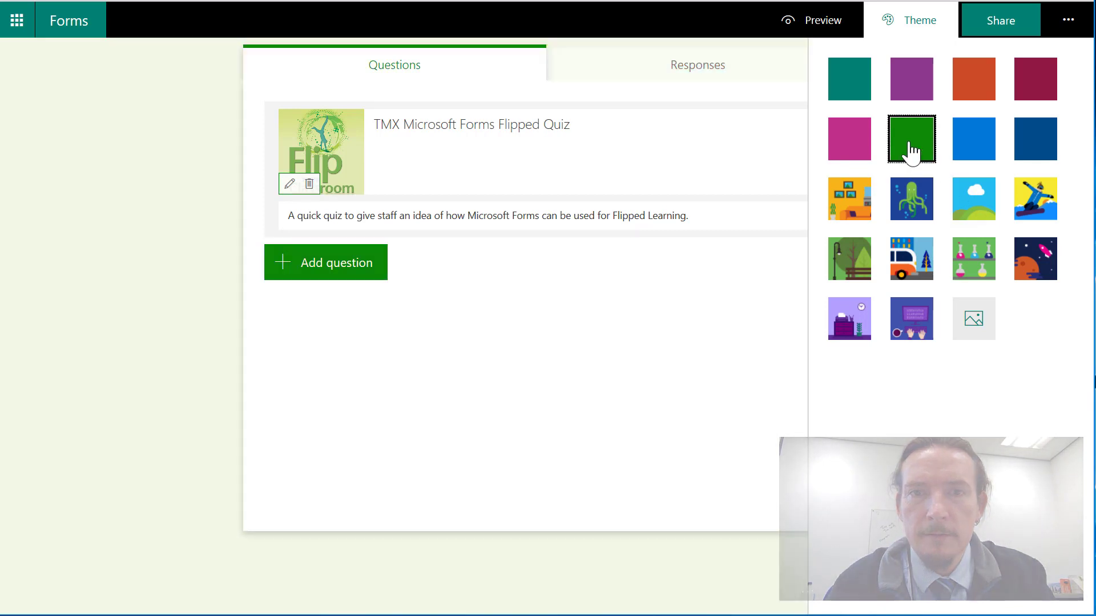
click(575, 317)
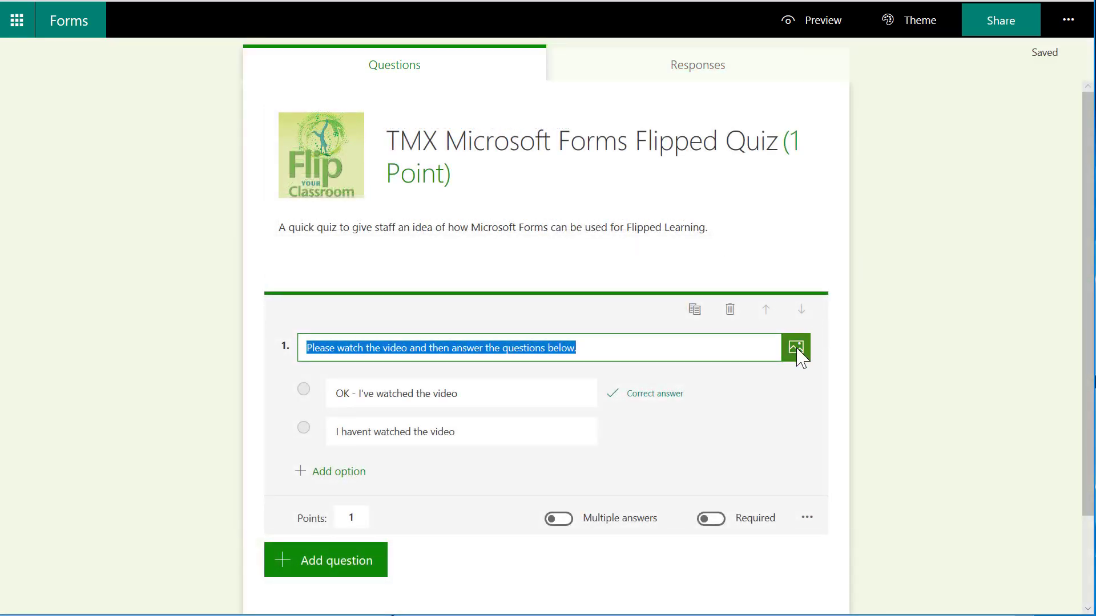
Look through the video URL and image search options for adding media to question 1.
click(796, 348)
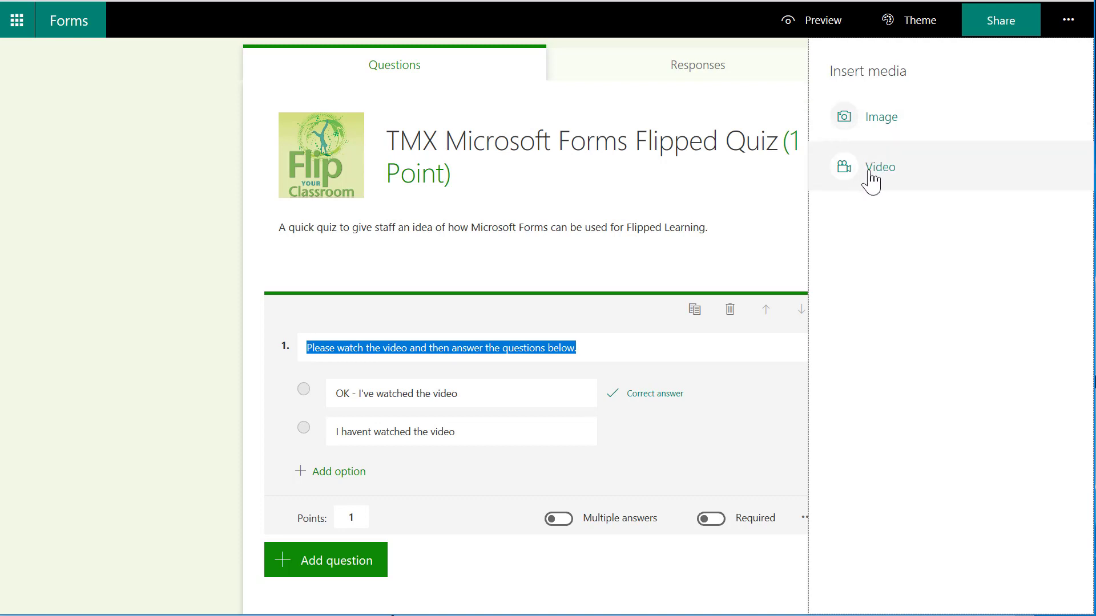
click(872, 170)
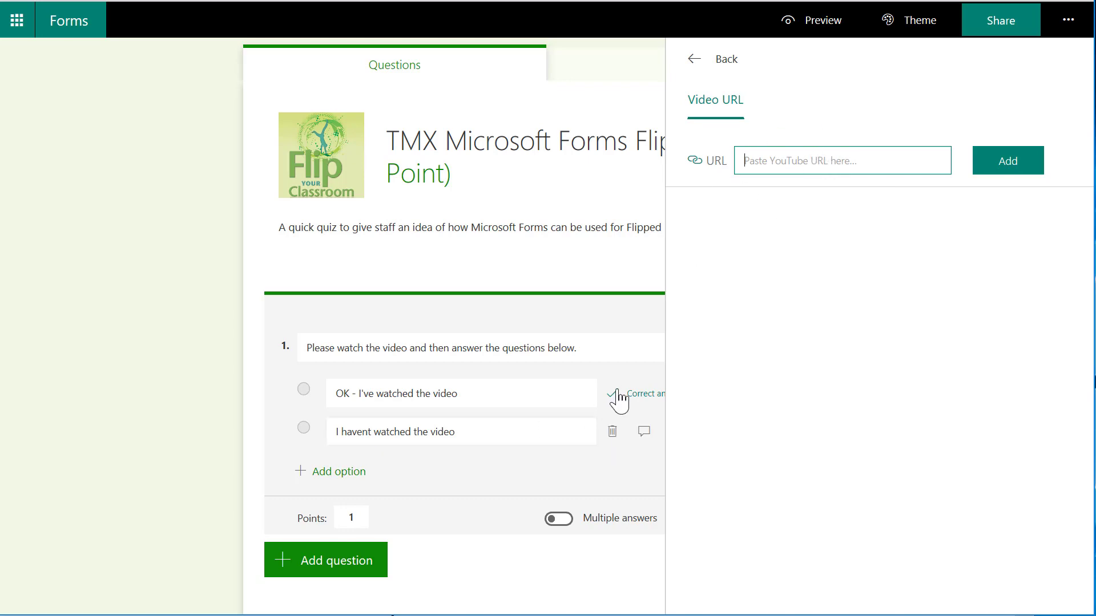
click(699, 60)
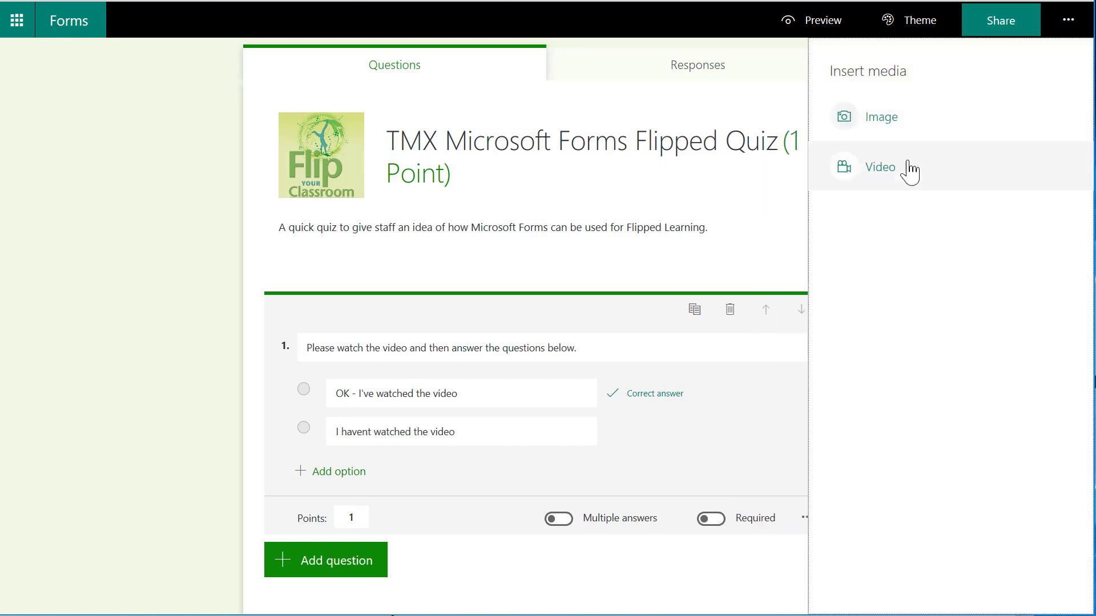
click(883, 116)
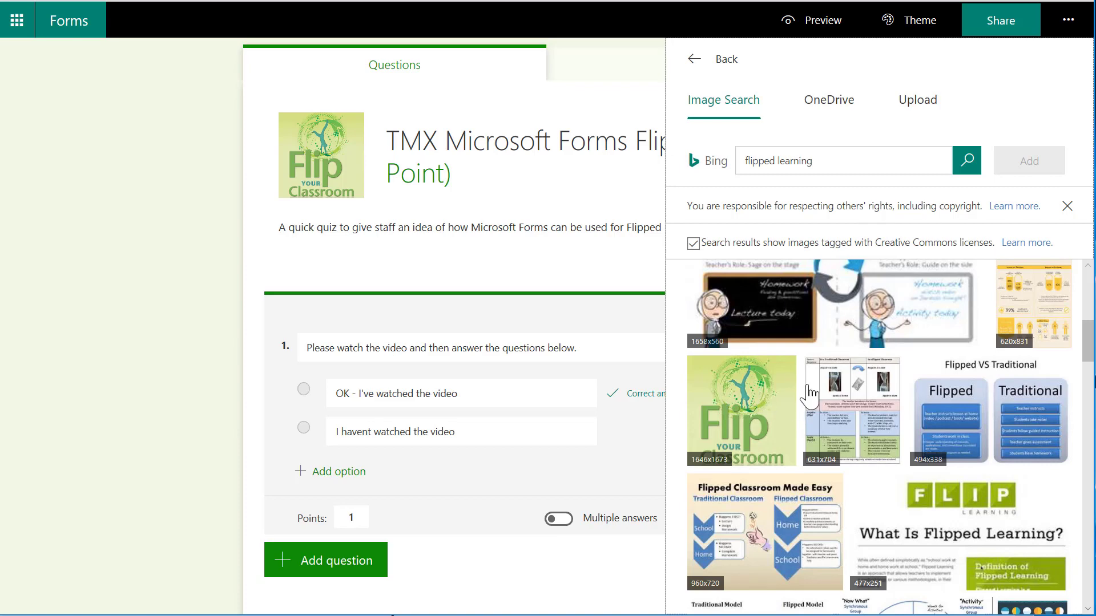
click(610, 319)
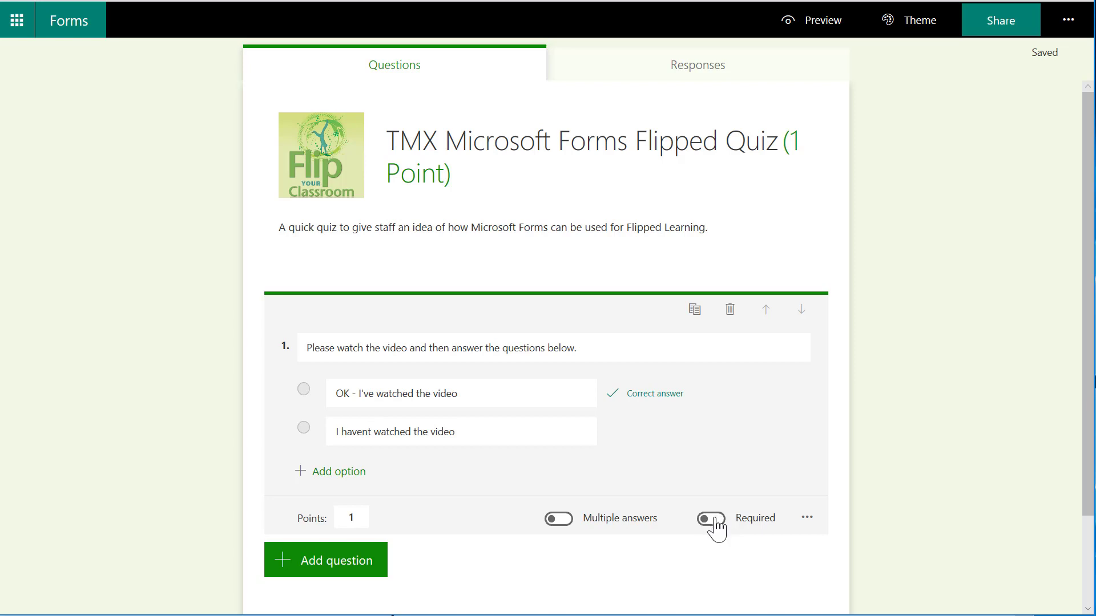
Make question 1 required and add a choice question reading "Which of these best describes flipped learning?".
click(716, 528)
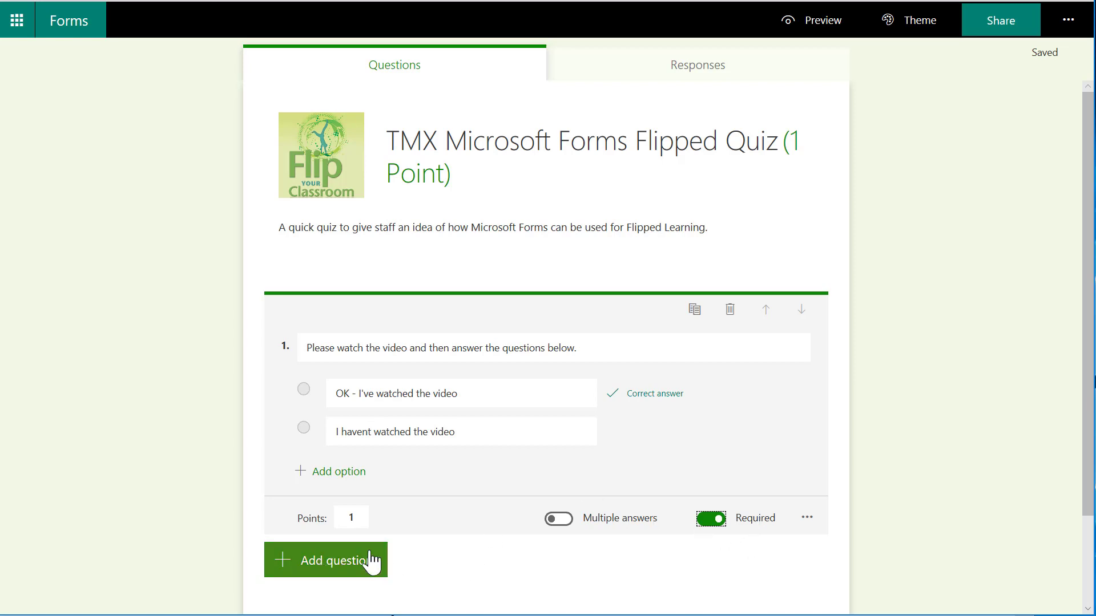
click(323, 565)
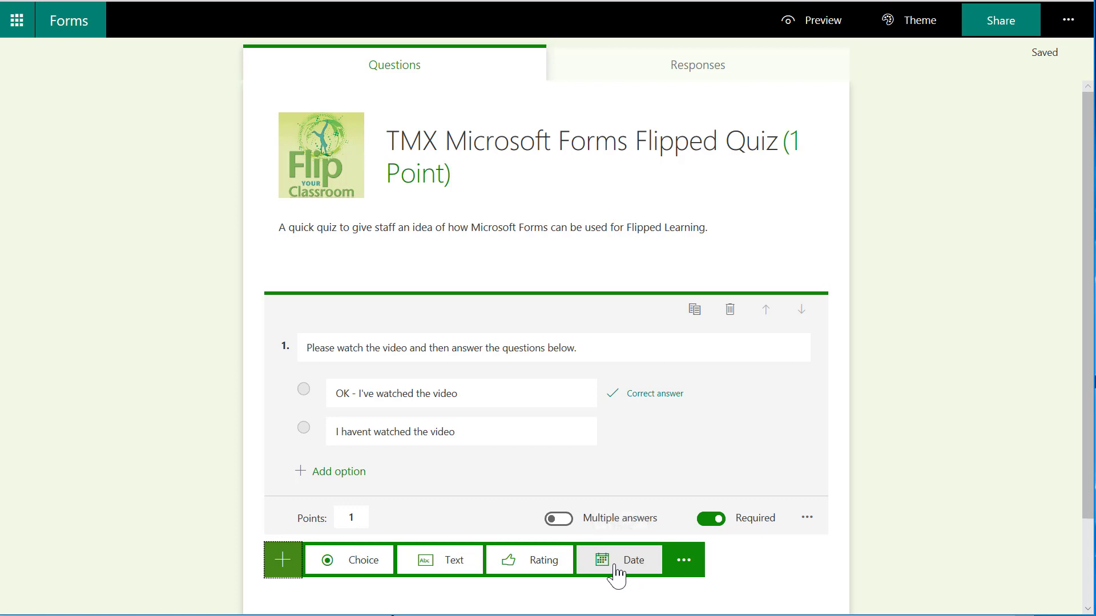
click(686, 568)
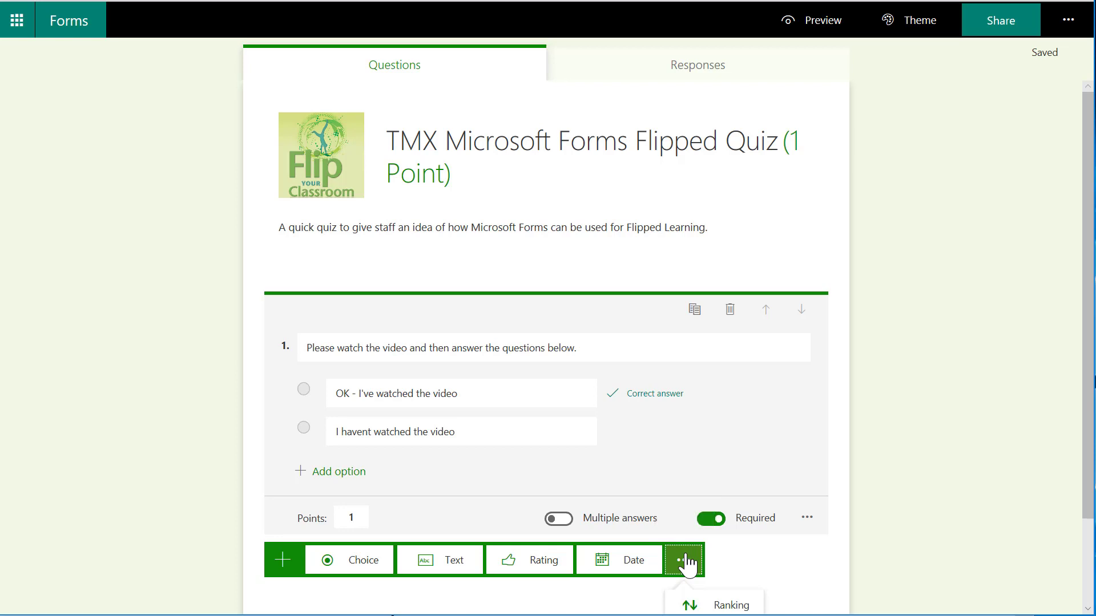
click(349, 568)
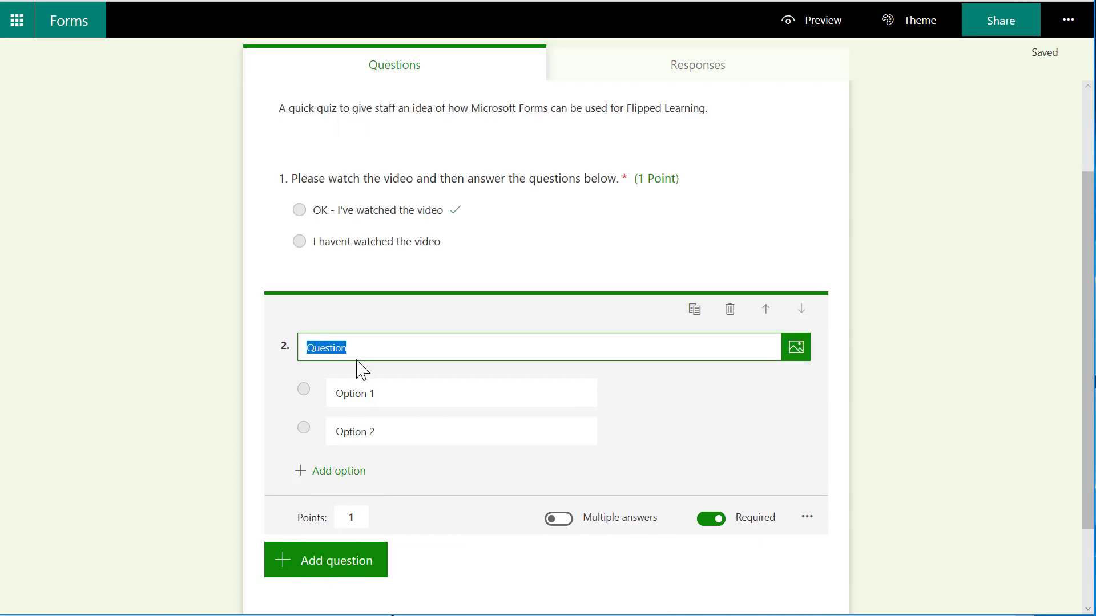
text(Which )
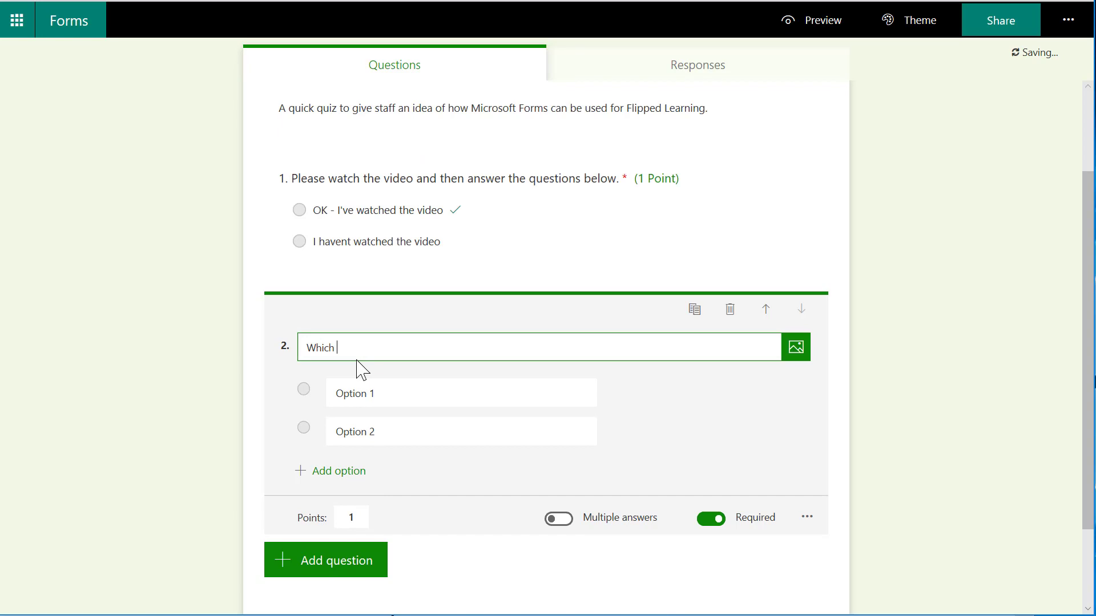
text(of these de)
key(BackSpace)
text(bes flipped learning)
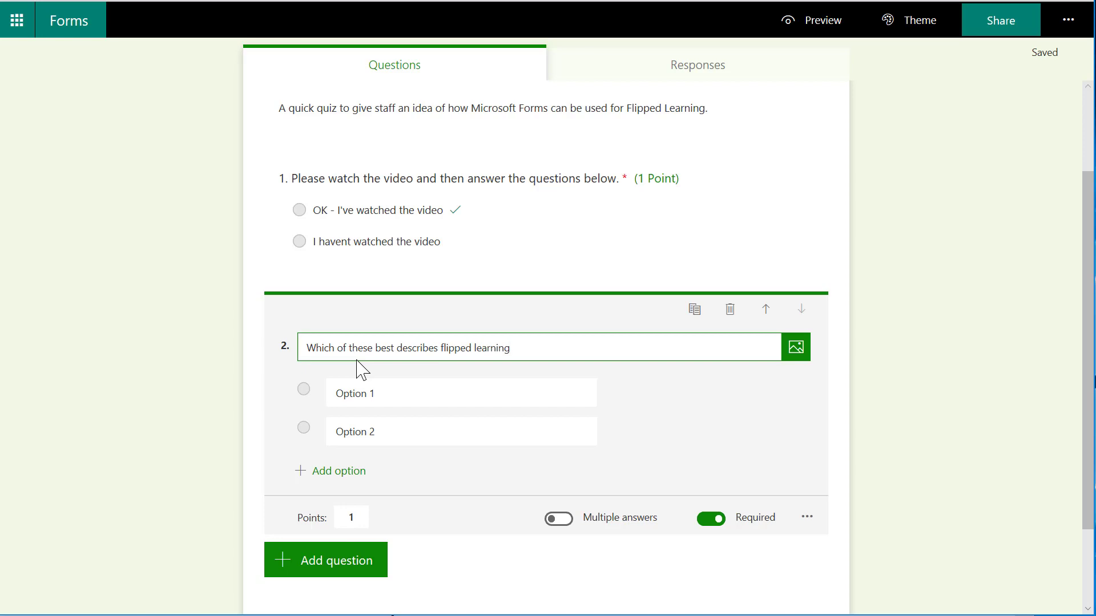
text(?)
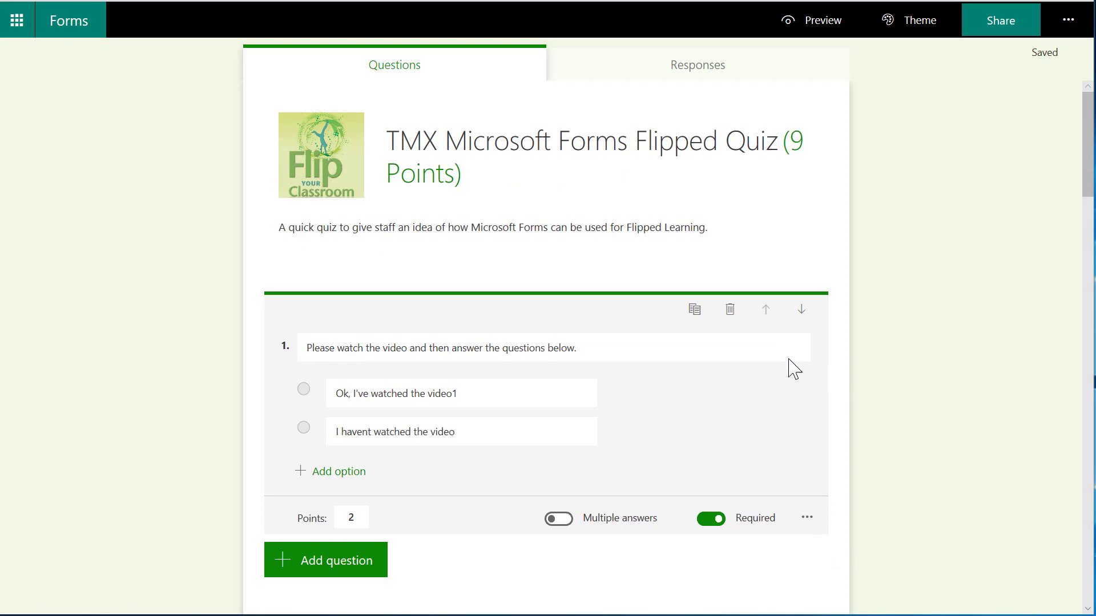
Mark "Ok, I've watched the video1" as the correct answer to question 1, keeping it worth 2 points, and open the question's additional settings.
mouse_move(543, 391)
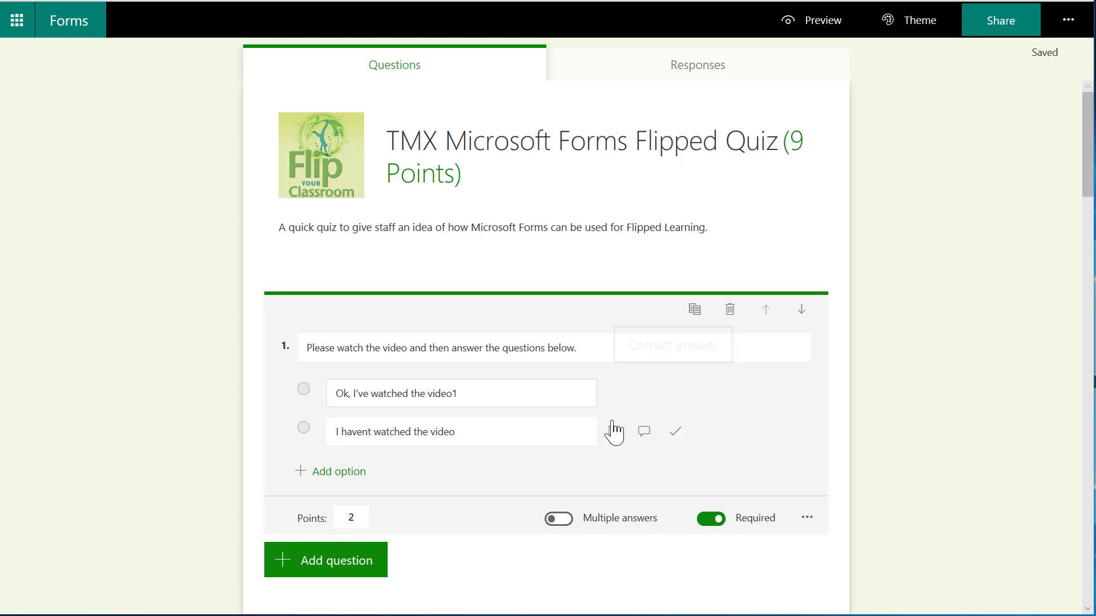
click(675, 397)
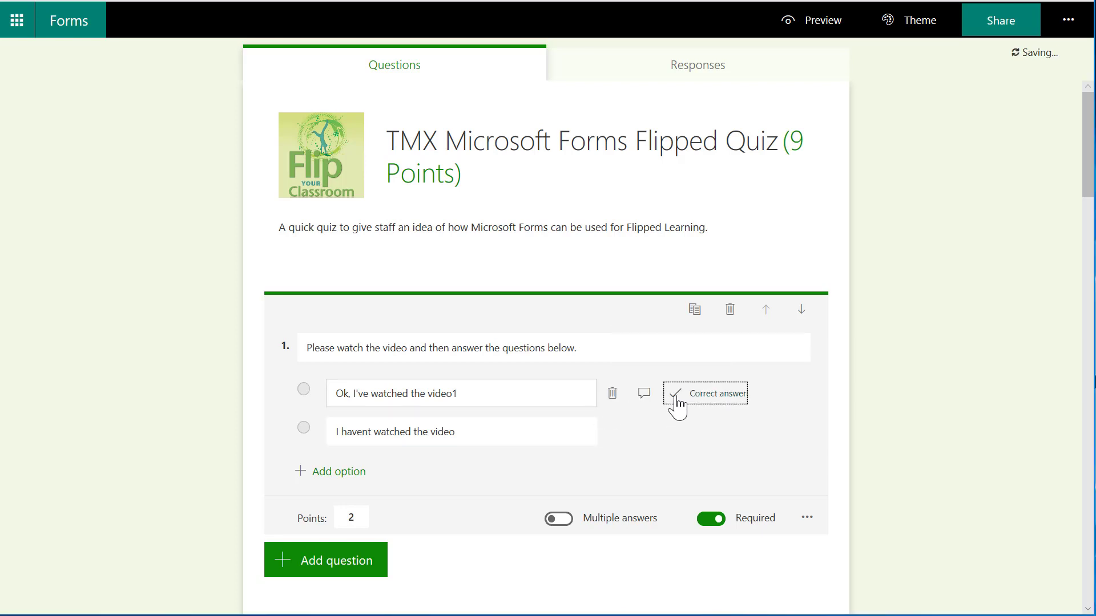
click(360, 518)
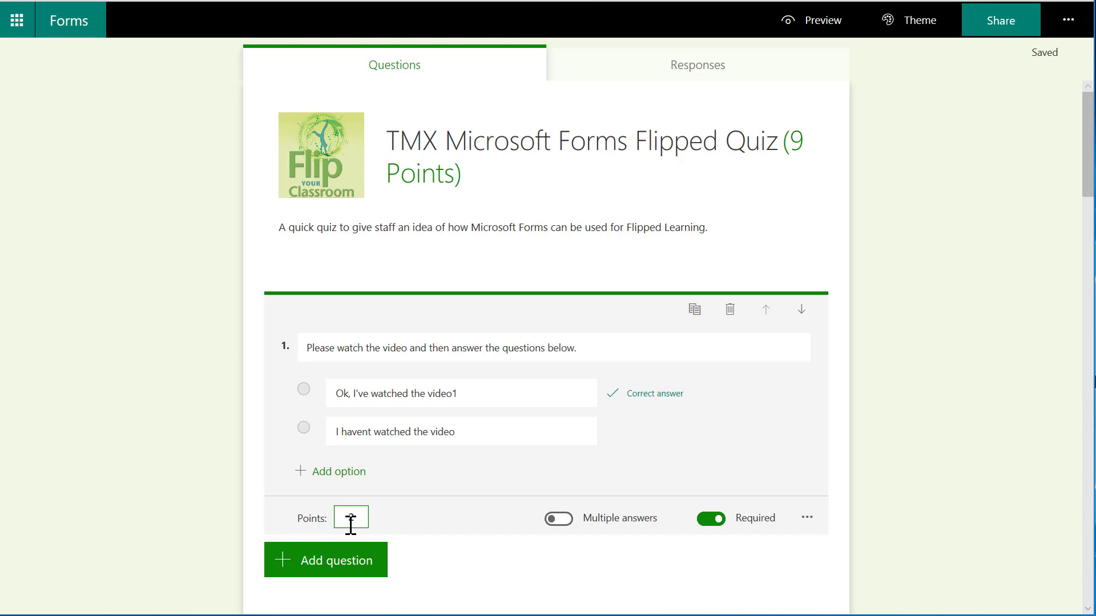
click(807, 519)
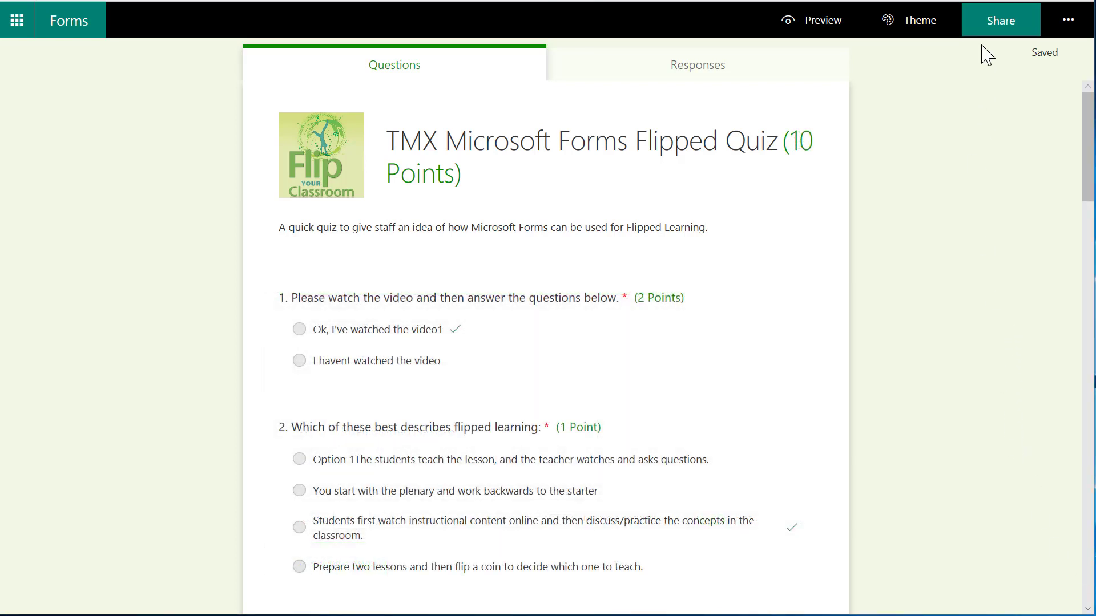
Copy the quiz's response link for people in the organization, and view its QR code and embed sharing options.
click(994, 32)
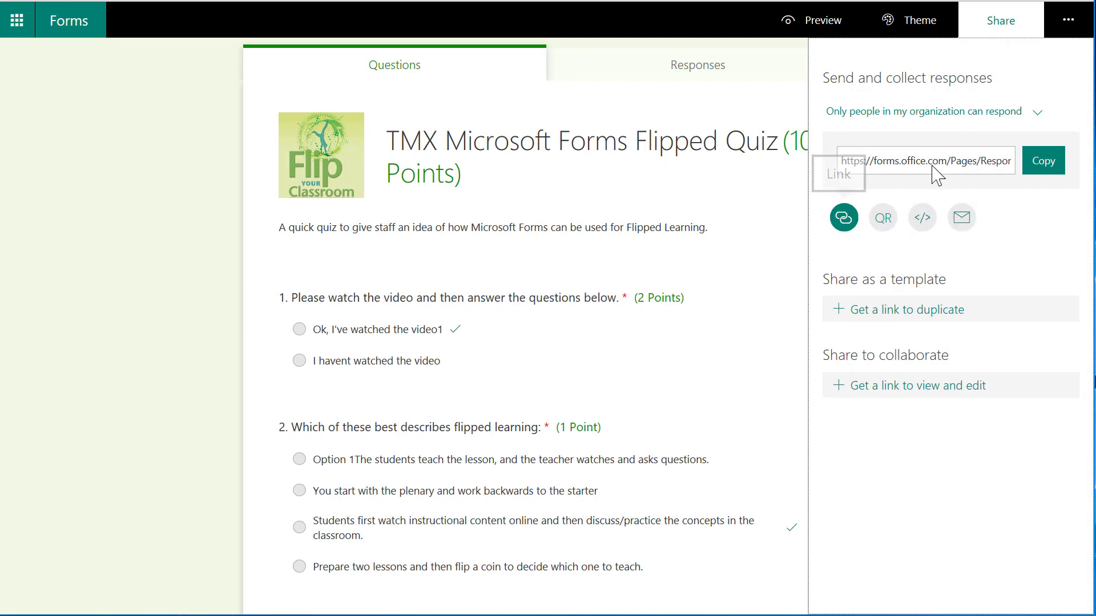
click(889, 166)
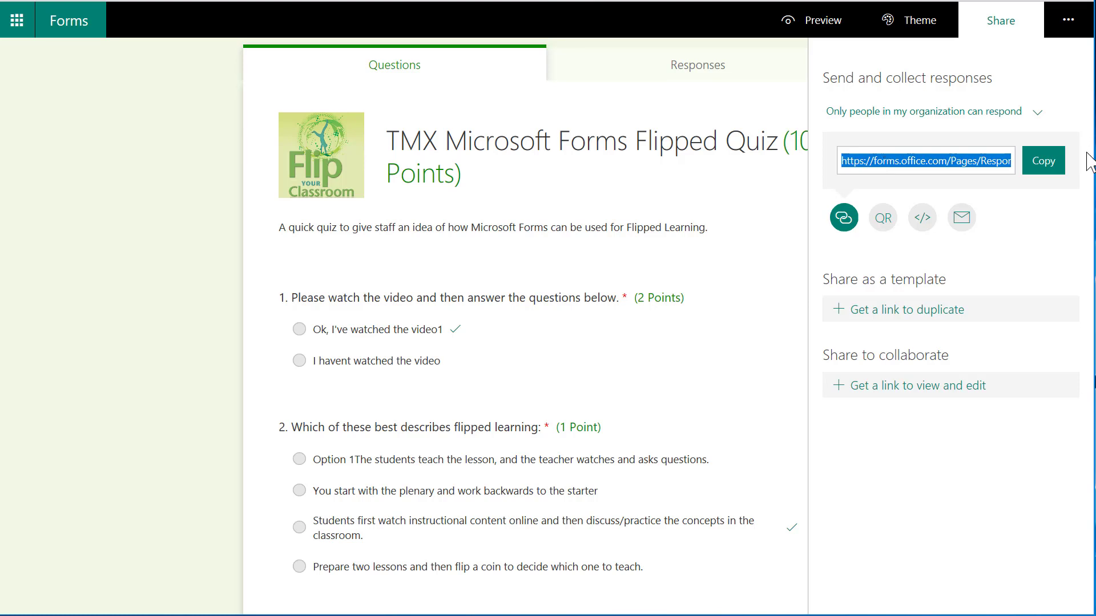
click(1045, 166)
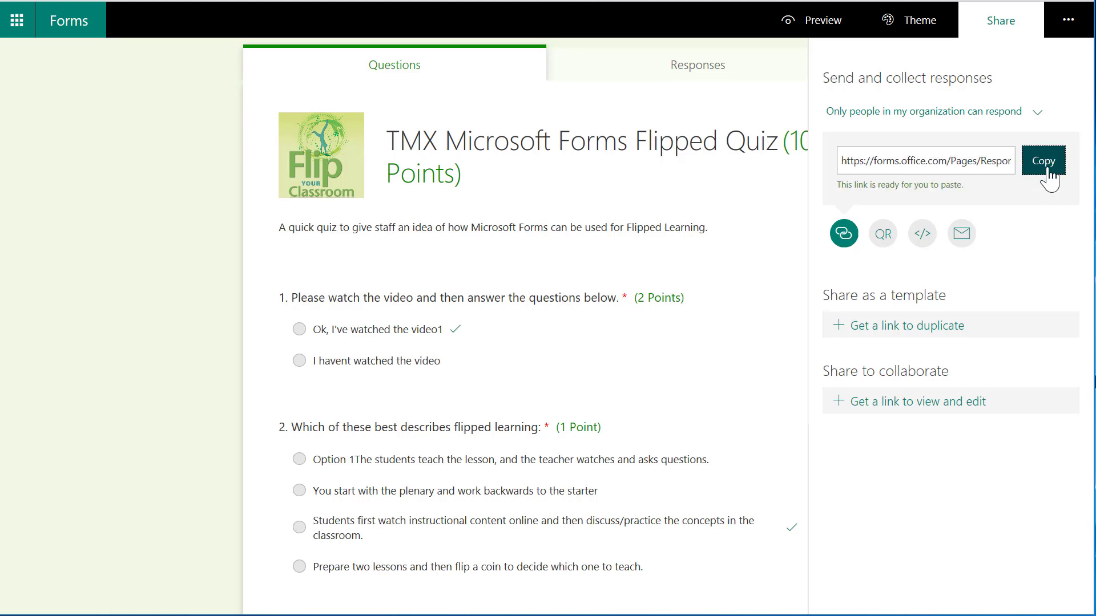
click(886, 236)
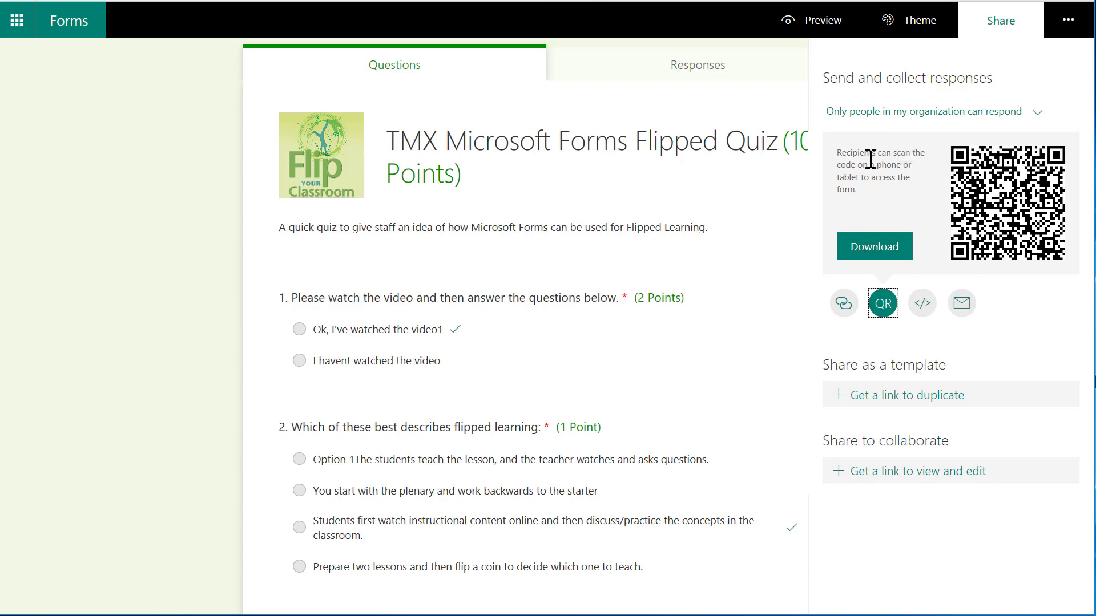
click(922, 303)
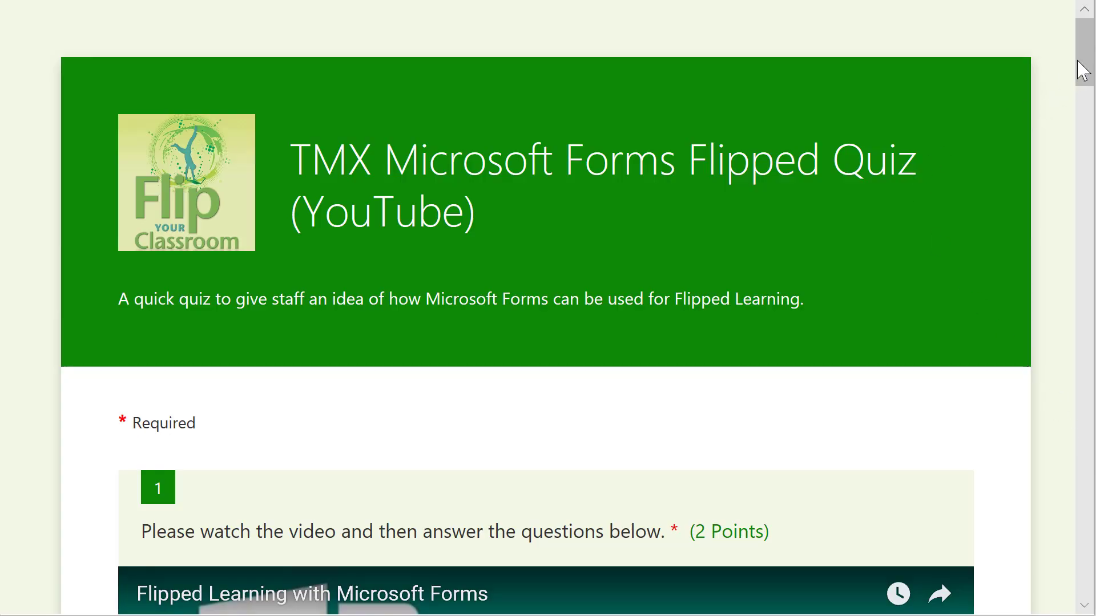
Look through the finished quiz as respondents see it, and examine the response summary for each question through question 10.
drag(1091, 54, 1050, 370)
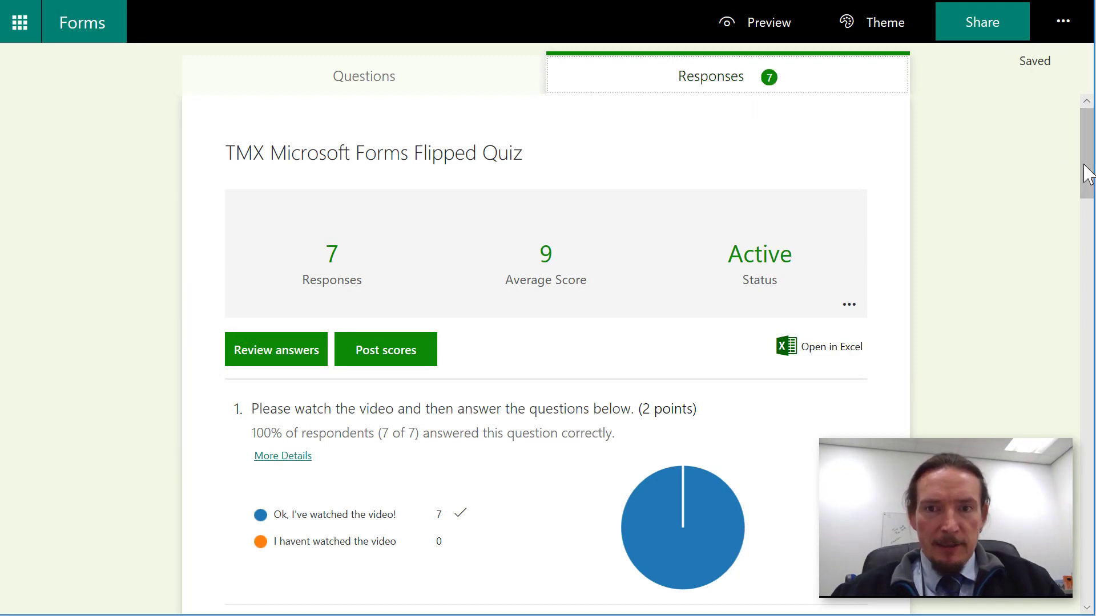
drag(1086, 174, 1060, 424)
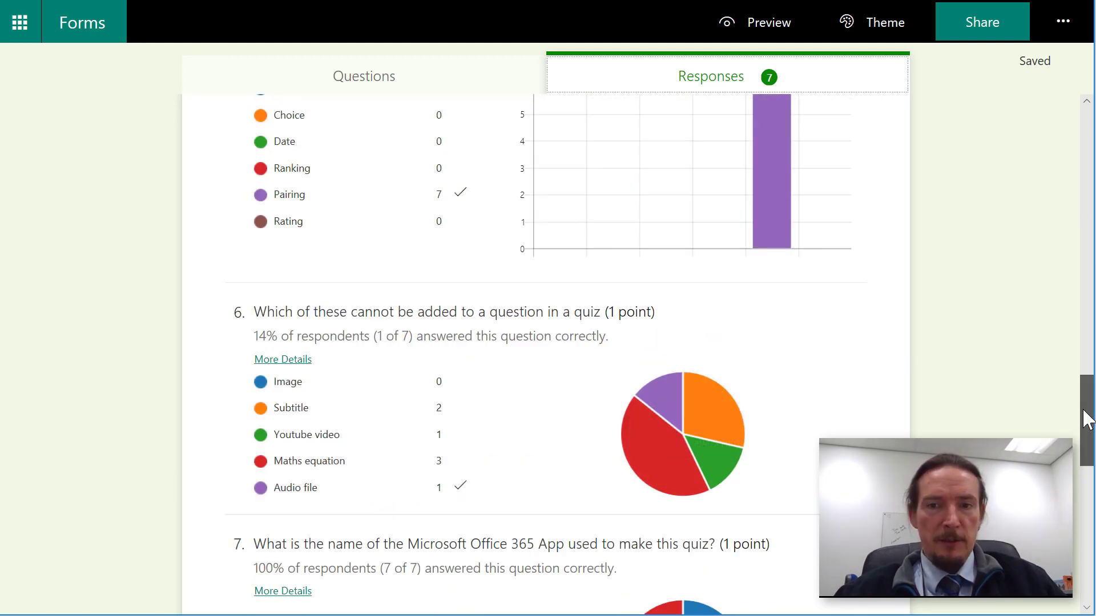
drag(1086, 419, 1087, 562)
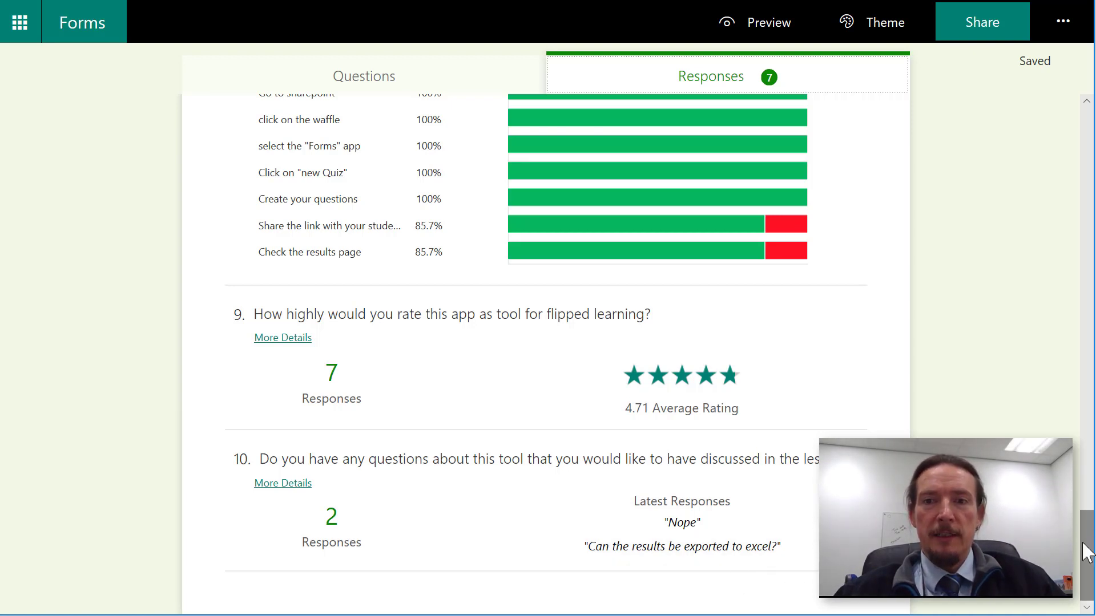
mouse_move(1087, 552)
mouse_down()
mouse_move(1086, 543)
mouse_move(1087, 560)
mouse_up()
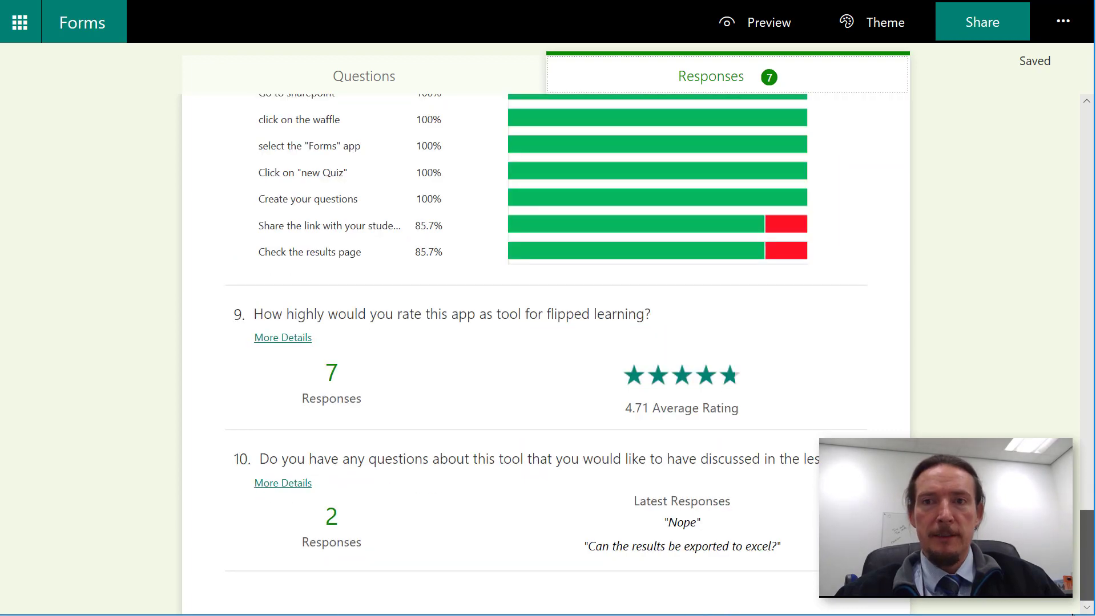